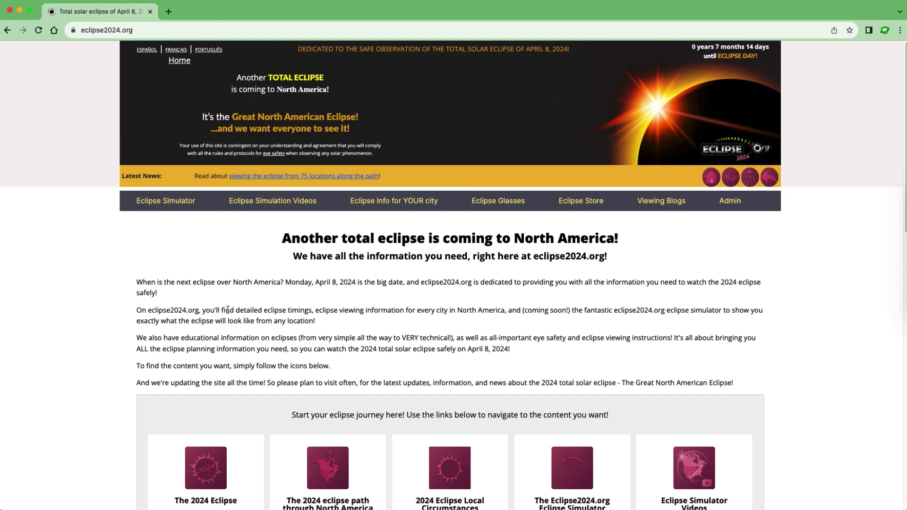
# Step: Show the Eclipse Simulator dropdown in the site's navigation bar
pyautogui.moveTo(187, 204)
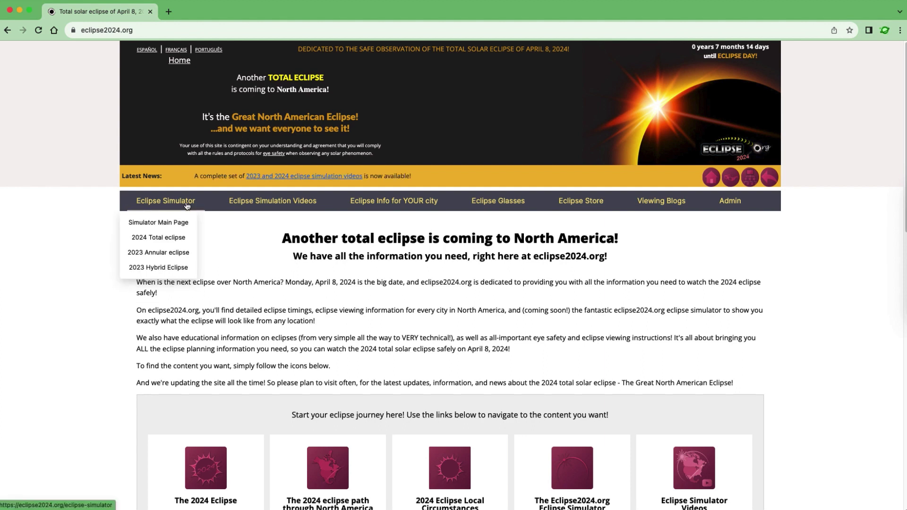
# Step: Open the 2024 Total eclipse path map in a new tab and zoom in around Montréal
pyautogui.click(180, 242)
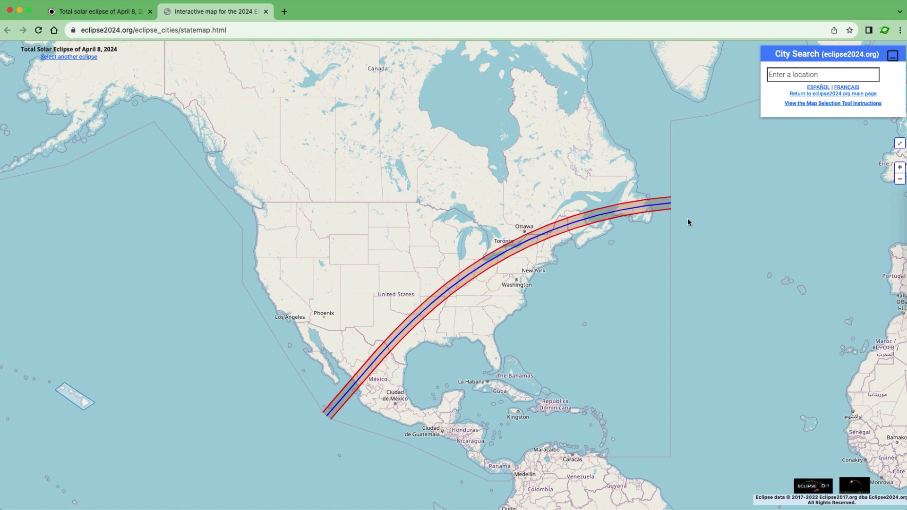
pyautogui.scroll(1, 549, 232)
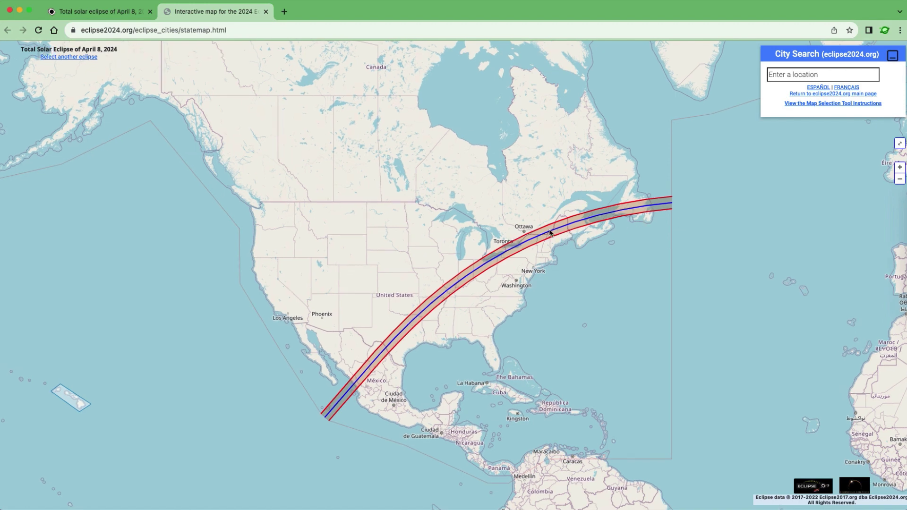
pyautogui.scroll(3, 547, 231)
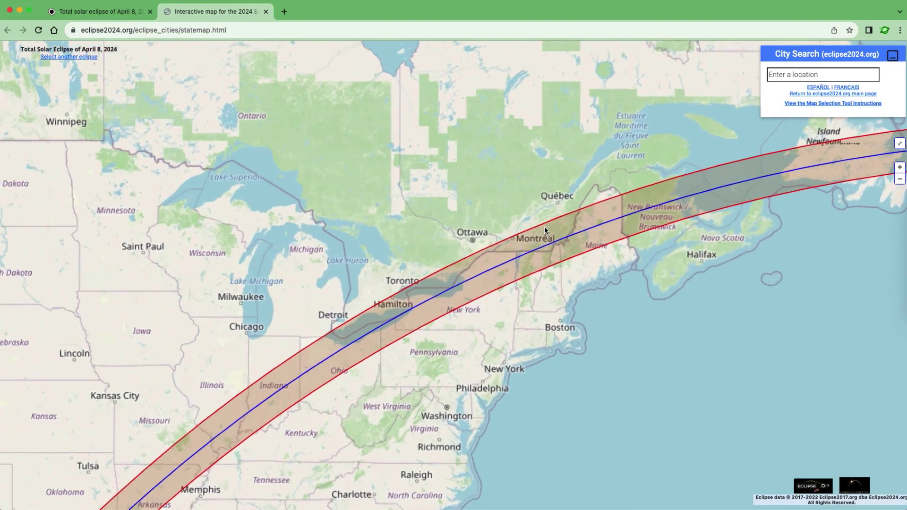
pyautogui.scroll(2, 544, 229)
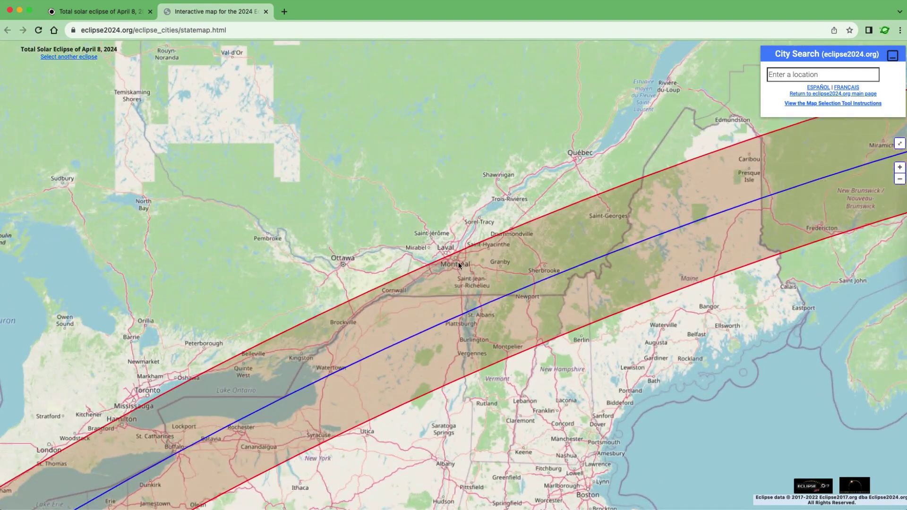
pyautogui.moveTo(457, 269); pyautogui.dragTo(463, 268)
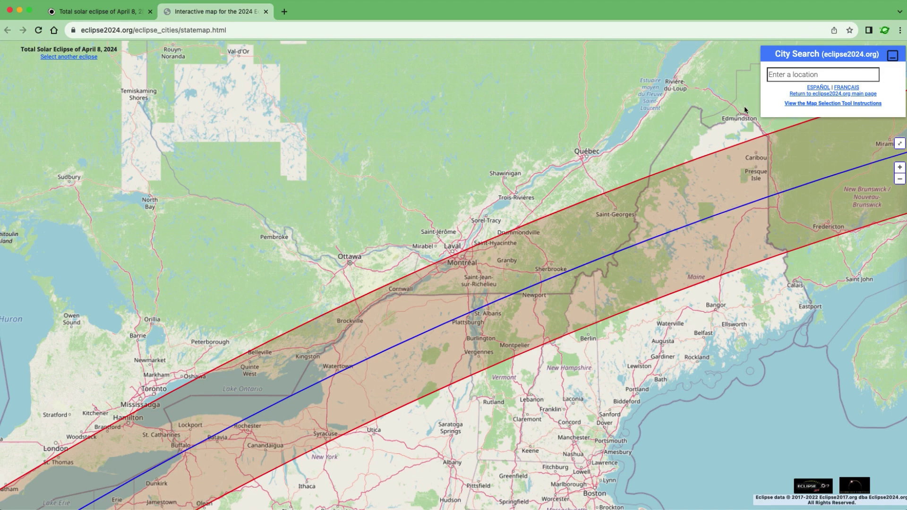
# Step: Search the map for 'montreal' and select Montréal Quebec, Canada
pyautogui.click(775, 76)
pyautogui.write('montreal')
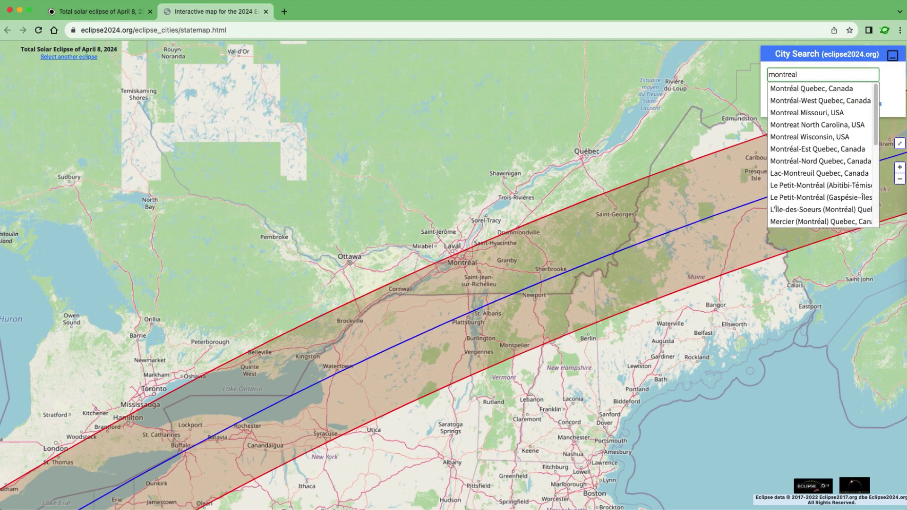
pyautogui.click(806, 90)
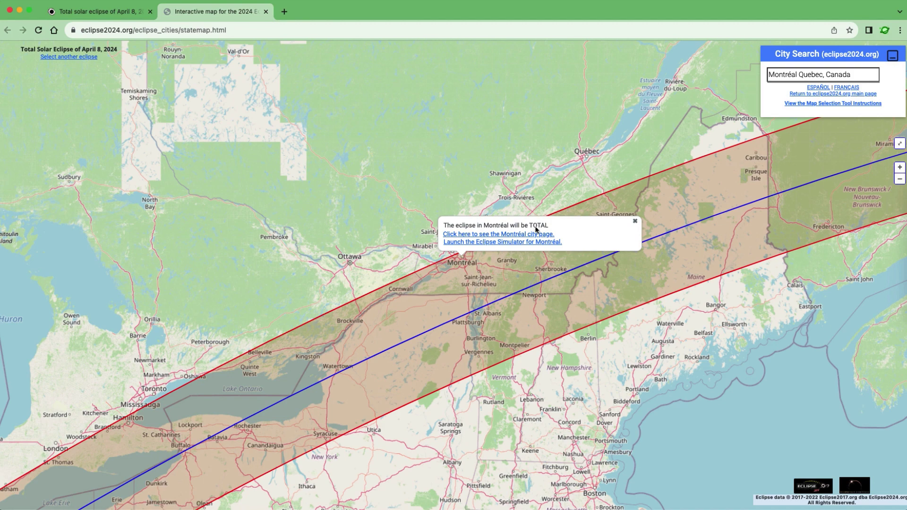
# Step: Open Montréal's simulator in a new tab, close the popup, and pan toward Toronto
pyautogui.rightClick(522, 244)
pyautogui.click(527, 246)
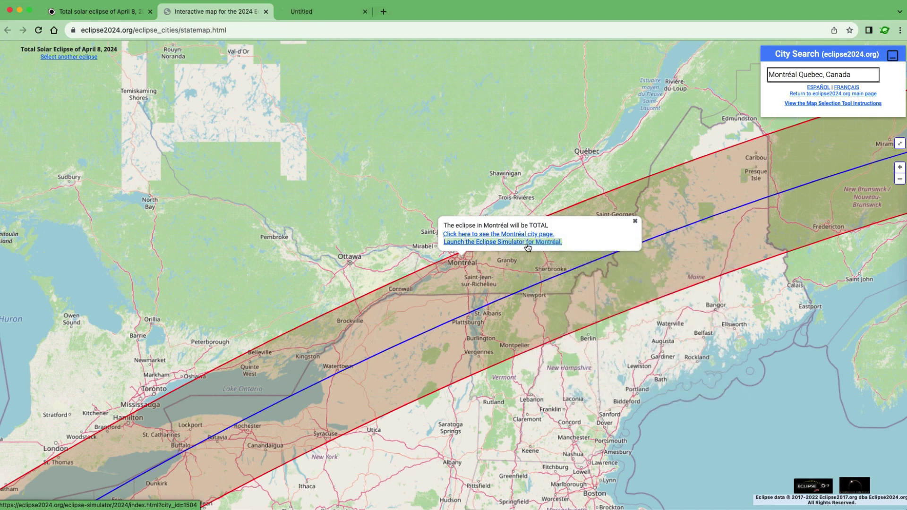
pyautogui.click(635, 222)
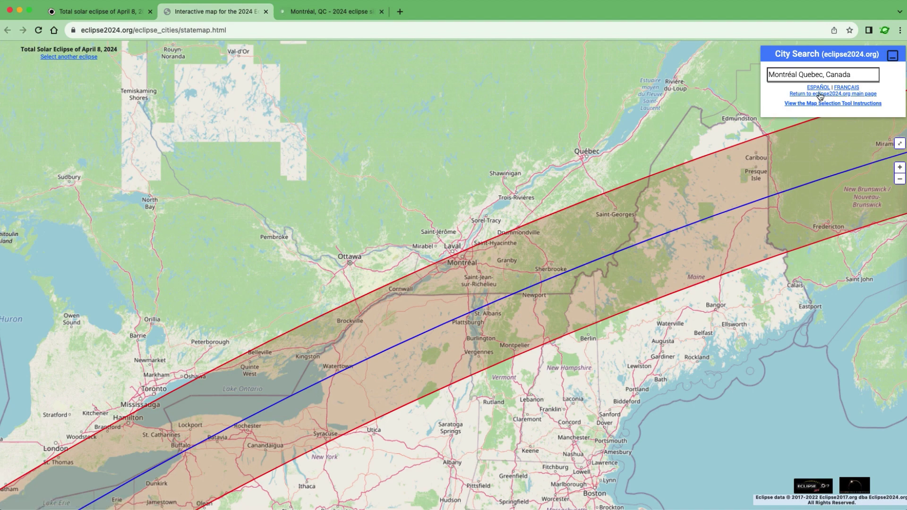
pyautogui.moveTo(178, 307); pyautogui.dragTo(392, 204)
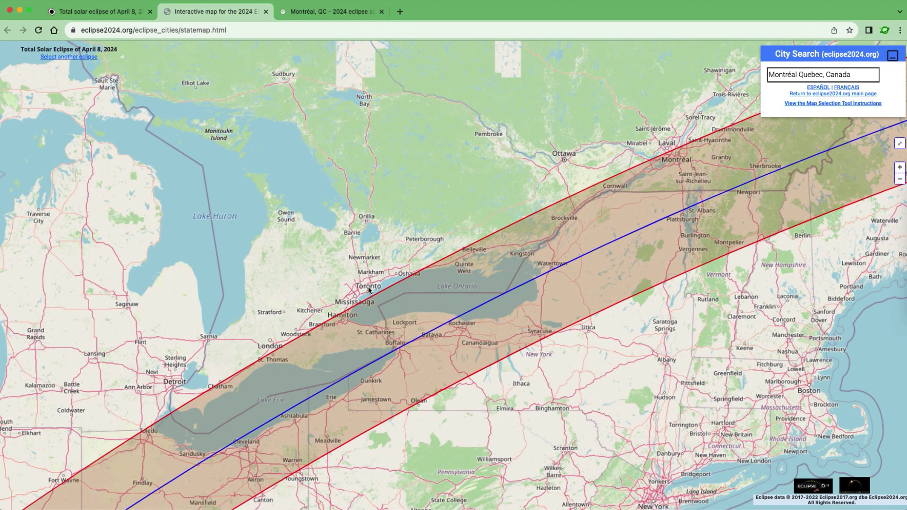
# Step: Replace the City Search text with 'toronto' and select Toronto Ontario, Canada
pyautogui.click(788, 78)
pyautogui.doubleClick(788, 78)
pyautogui.click(788, 78)
pyautogui.tripleClick(788, 78)
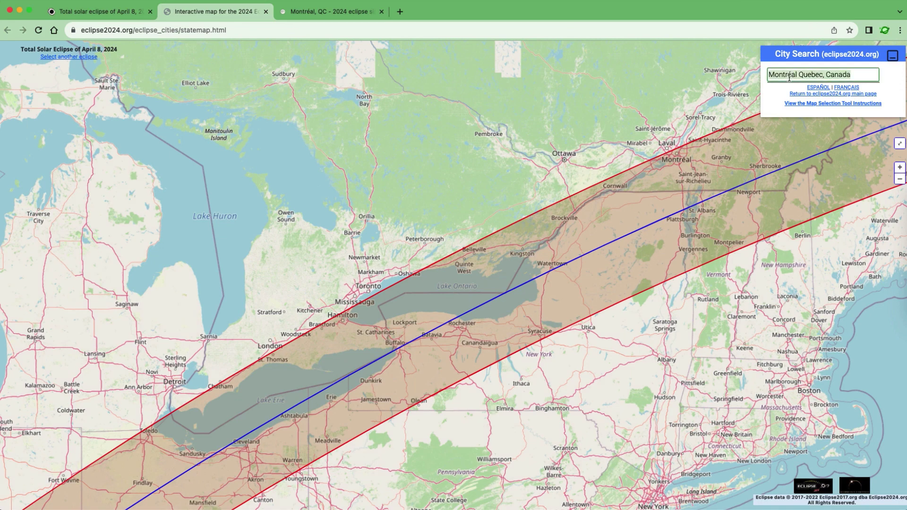
pyautogui.write('toronto')
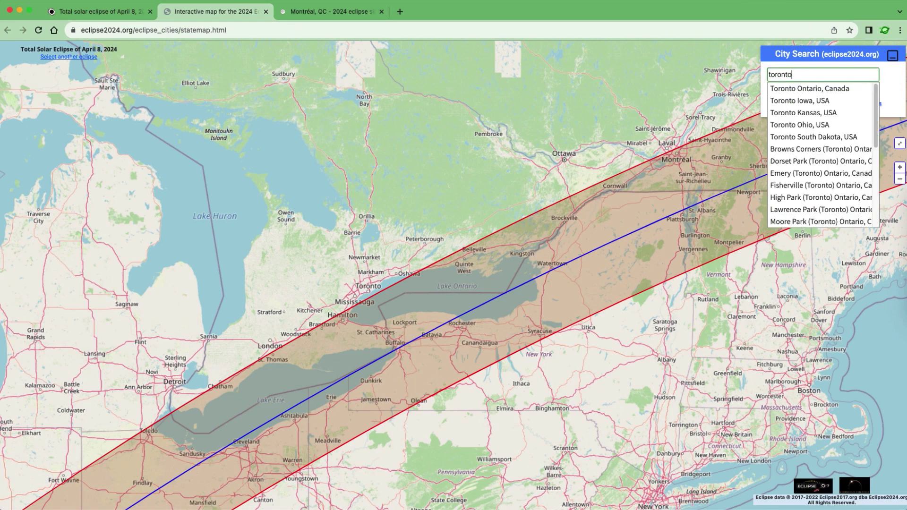
pyautogui.click(843, 95)
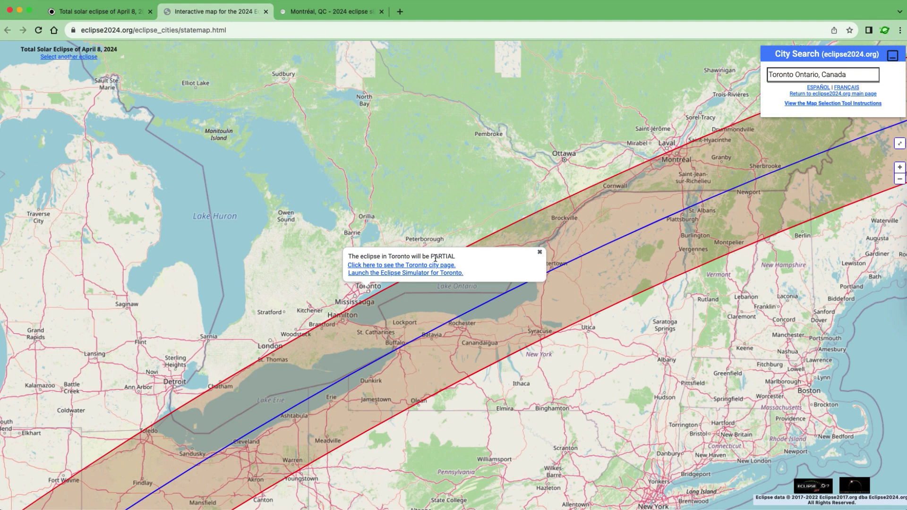
# Step: Open Toronto's simulator in a new tab, close the popup, and return to the Montréal simulator
pyautogui.rightClick(374, 277)
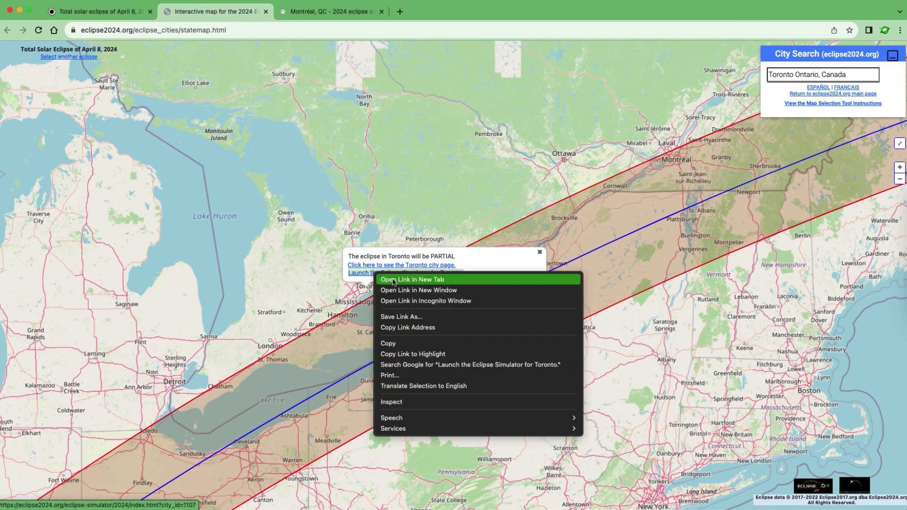
pyautogui.click(392, 280)
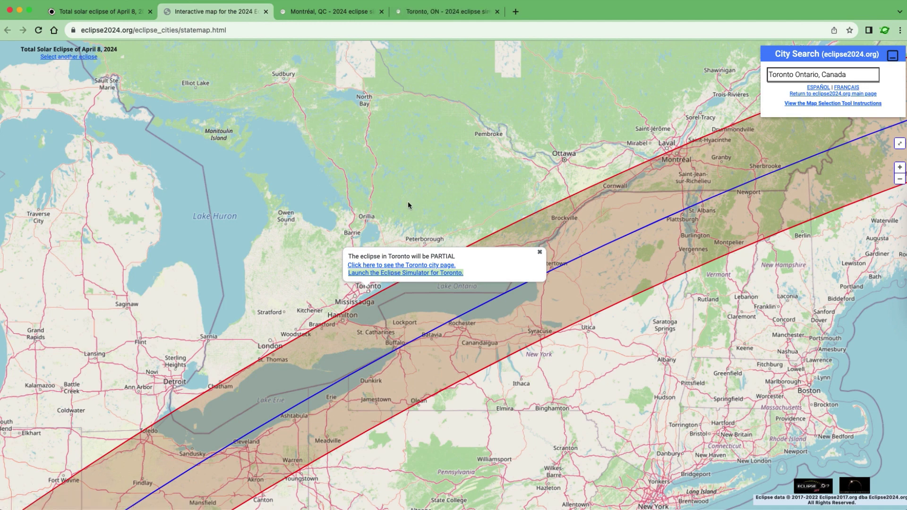
pyautogui.click(539, 252)
pyautogui.scroll(-3, 523, 250)
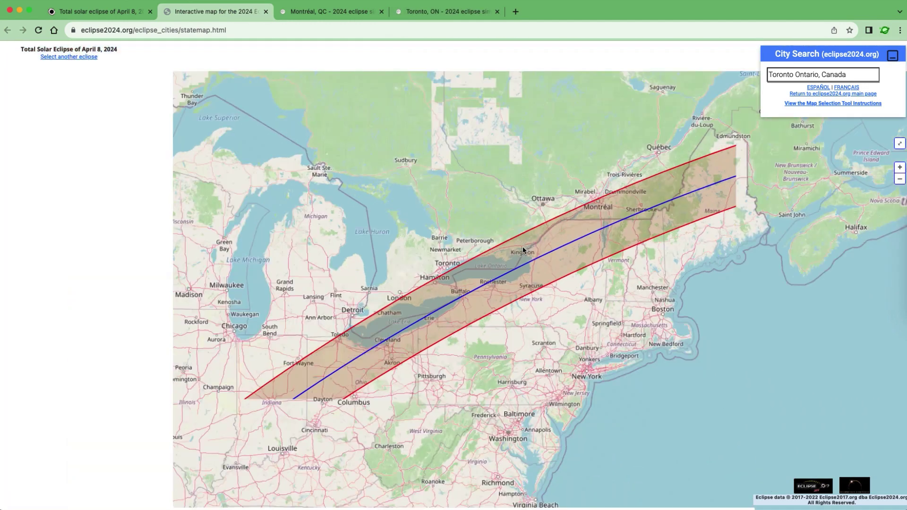
pyautogui.scroll(-2, 521, 249)
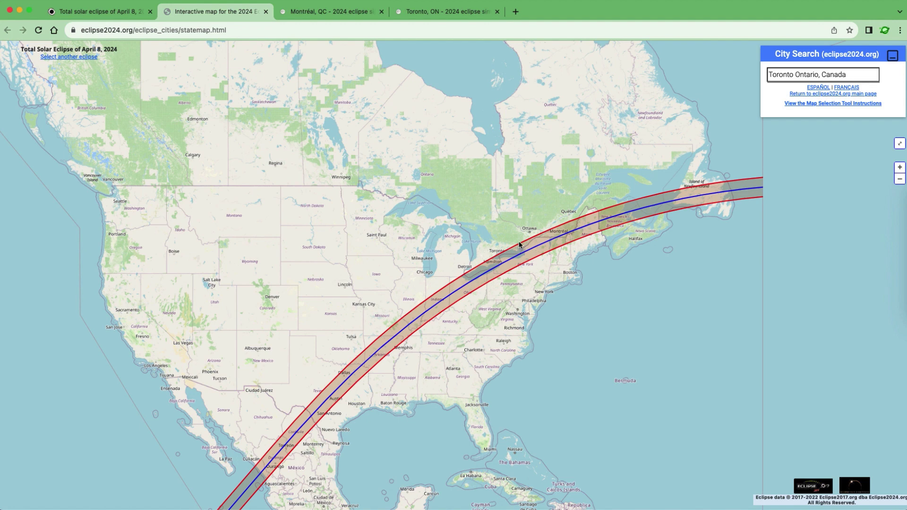
pyautogui.click(348, 14)
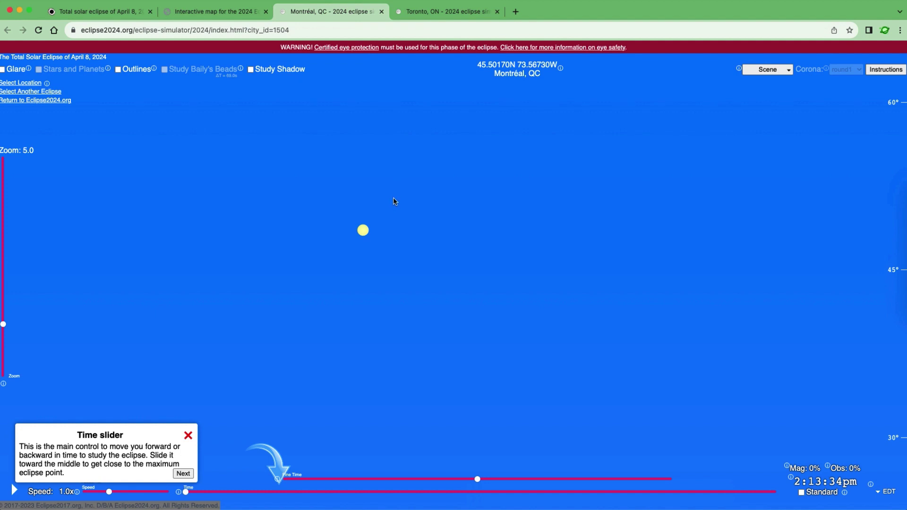
# Step: Zoom the Montréal sky view out to 1.0 and switch the scene to snowy mountains
pyautogui.scroll(-5, 395, 201)
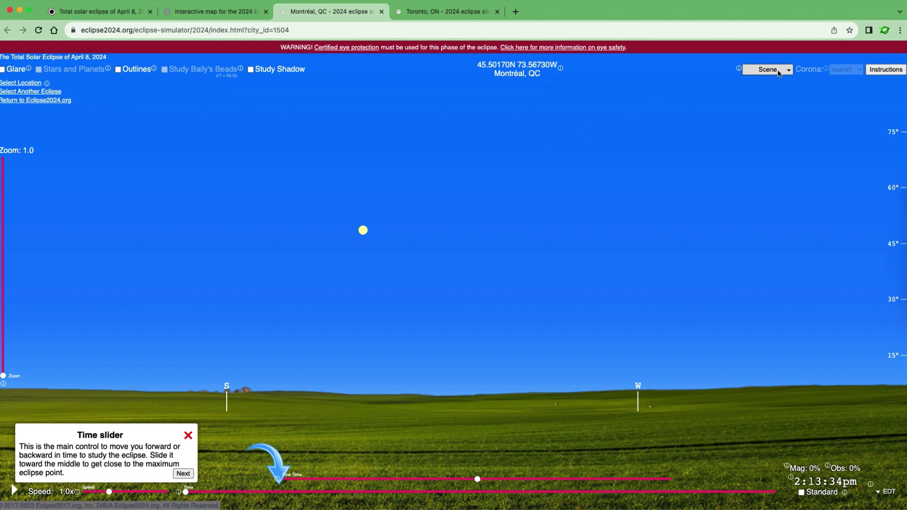
pyautogui.click(778, 72)
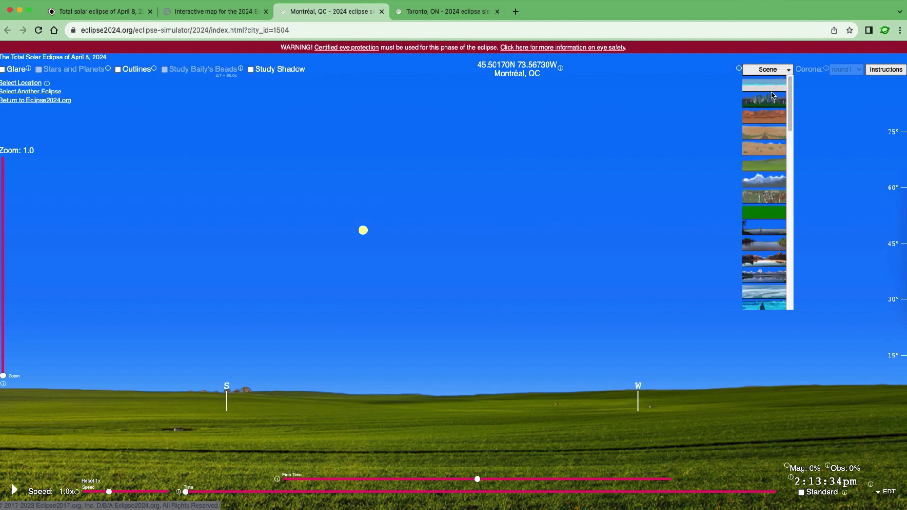
pyautogui.click(770, 102)
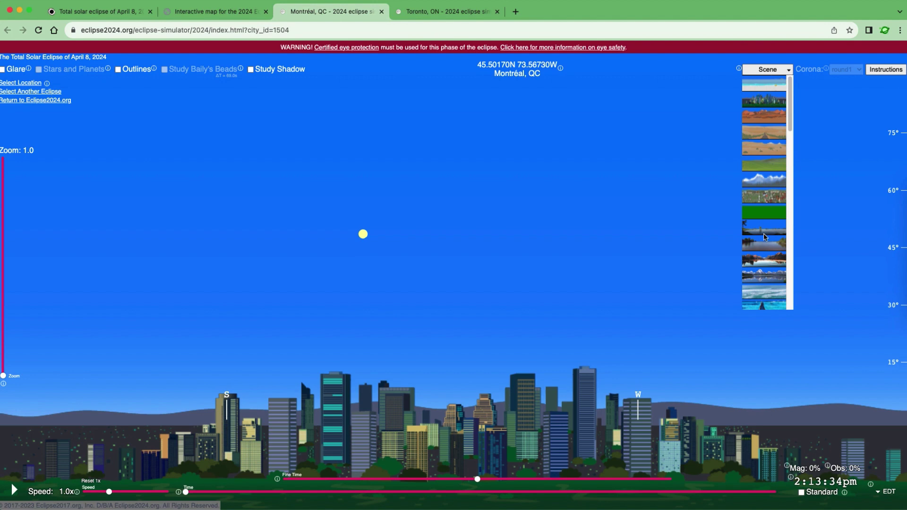
pyautogui.click(762, 181)
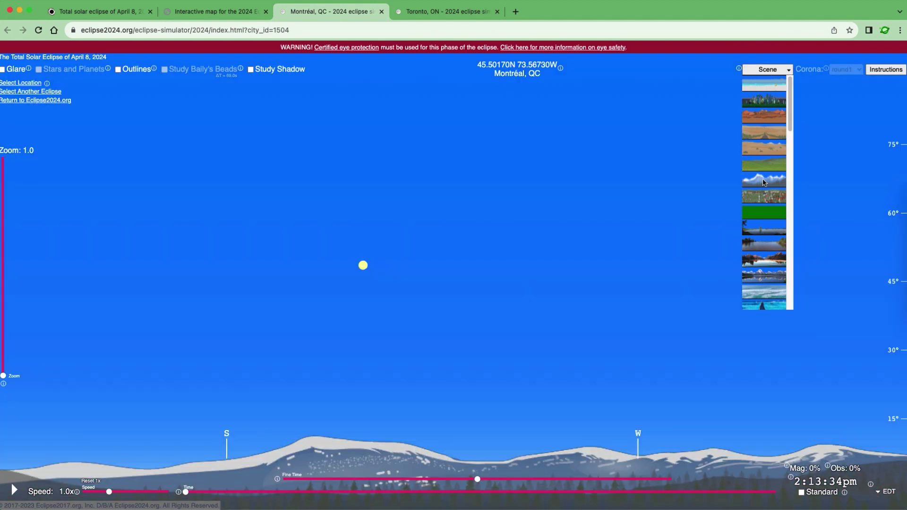
pyautogui.click(563, 295)
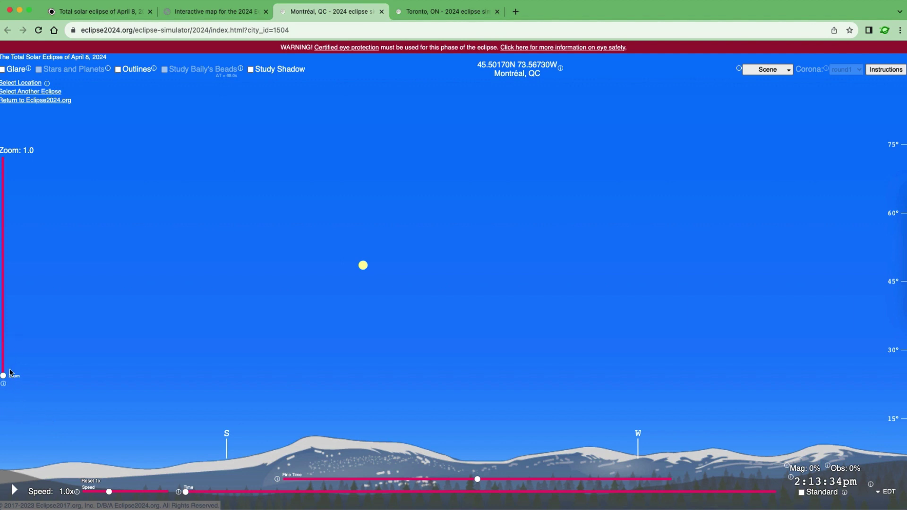
# Step: Run the Montréal simulation at 0.1x speed, pause it, and set the time to 2:15:49pm
pyautogui.moveTo(3, 375)
pyautogui.mouseDown()
pyautogui.moveTo(16, 344)
pyautogui.moveTo(15, 276)
pyautogui.moveTo(4, 376)
pyautogui.mouseUp()
pyautogui.click(15, 492)
pyautogui.moveTo(111, 494); pyautogui.dragTo(84, 495)
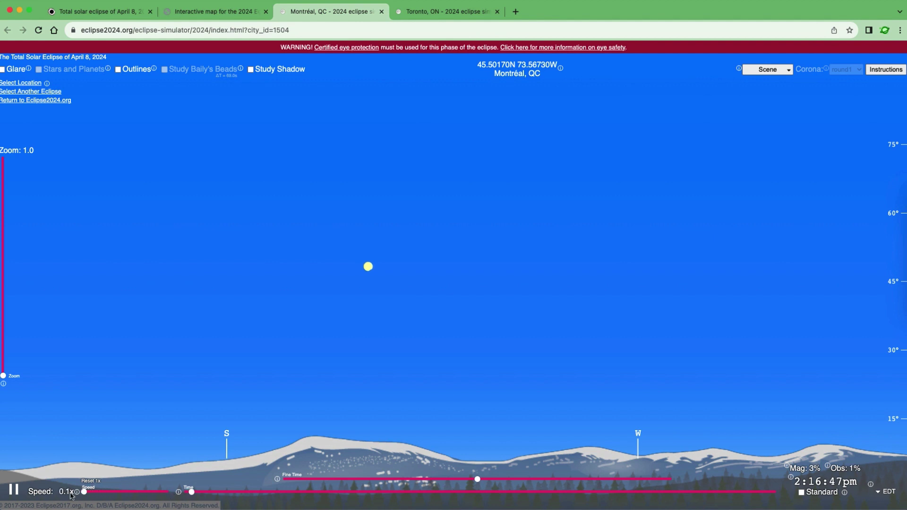
pyautogui.click(14, 489)
pyautogui.moveTo(191, 495); pyautogui.dragTo(191, 495)
pyautogui.moveTo(201, 494)
pyautogui.mouseDown()
pyautogui.moveTo(334, 507)
pyautogui.moveTo(600, 507)
pyautogui.moveTo(190, 492)
pyautogui.mouseUp()
# Step: Toggle Glare on and back off, then enable Outlines in the Montréal sky view
pyautogui.click(2, 69)
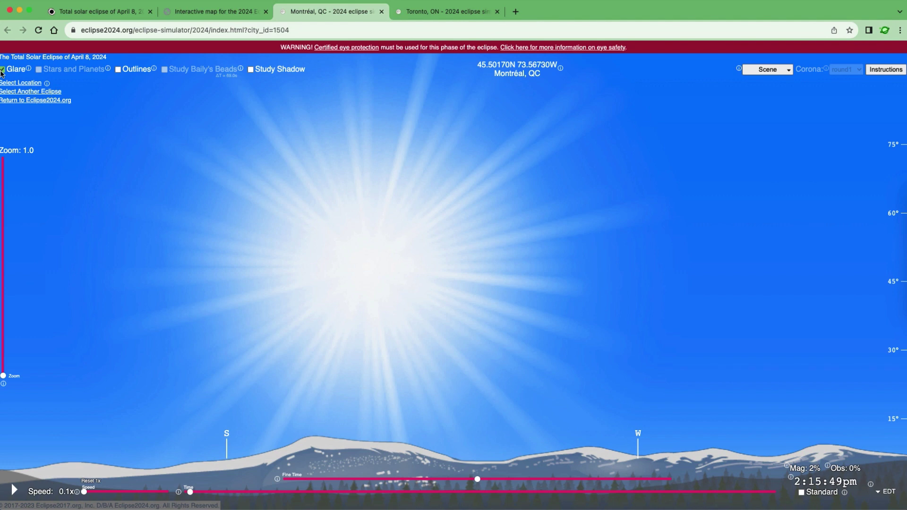
pyautogui.click(2, 70)
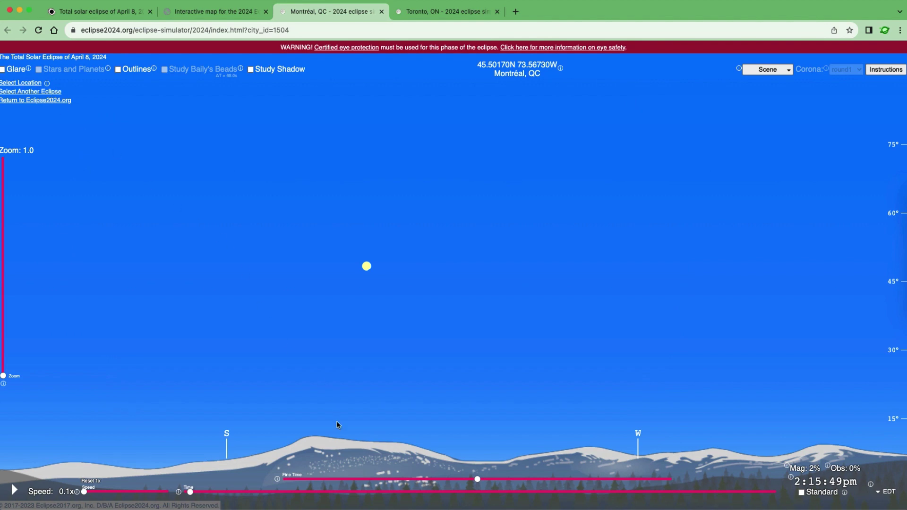
pyautogui.click(118, 70)
# Step: Move the Montréal Time slider ahead to 3:21:26pm, at 93.5% magnitude
pyautogui.scroll(10, 370, 293)
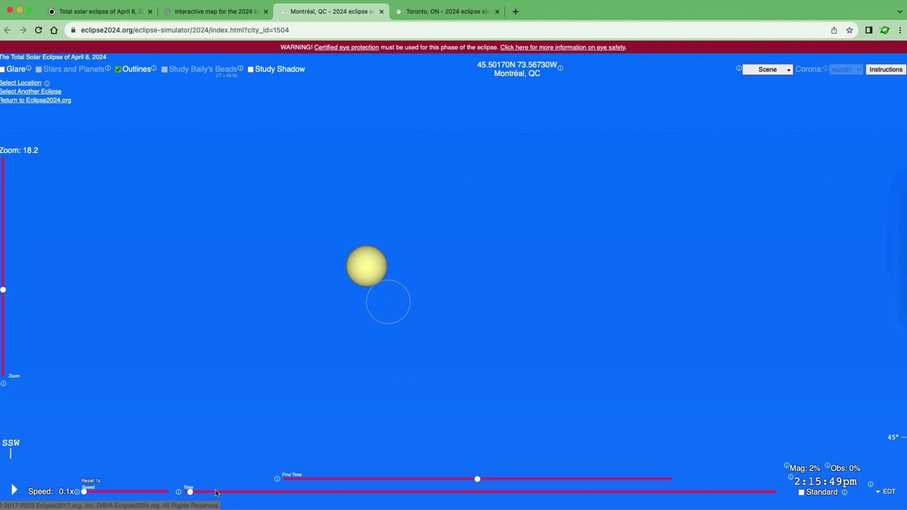
pyautogui.moveTo(190, 491); pyautogui.dragTo(316, 500)
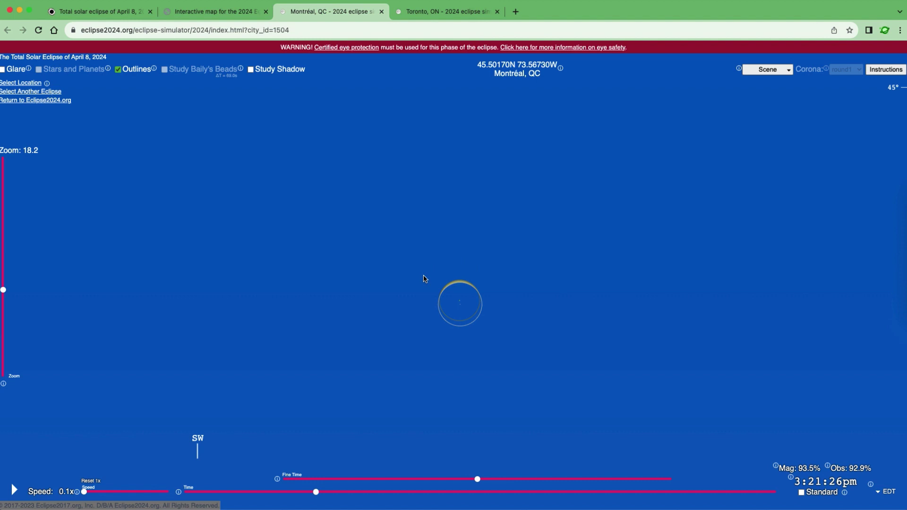
# Step: Turn Glare on and off again, then disable Outlines to show only the crescent
pyautogui.click(3, 69)
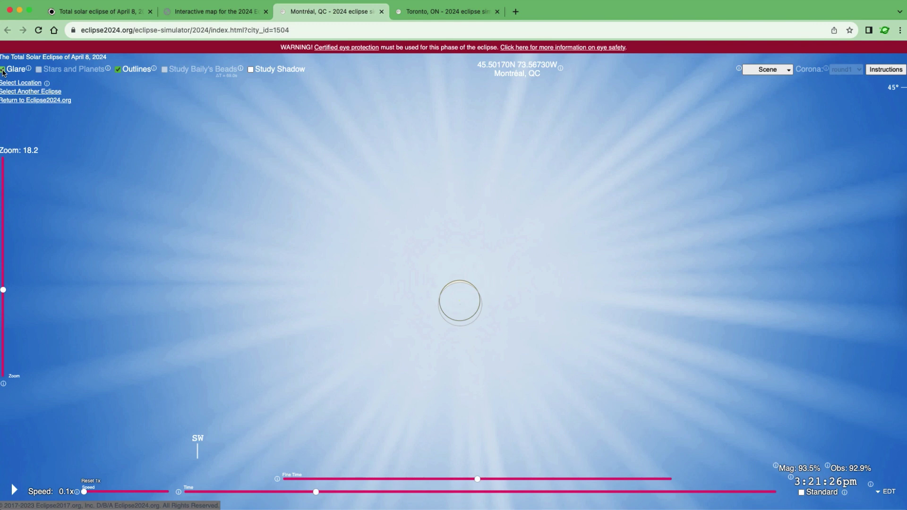
pyautogui.click(3, 70)
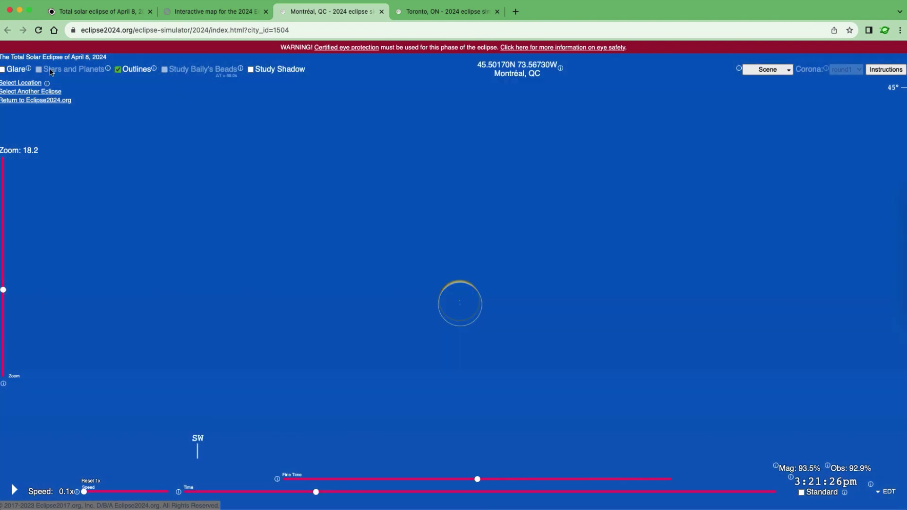
pyautogui.click(118, 70)
# Step: Advance Montréal to totality at 3:26:59.9pm, with 100.09% magnitude and the corona visible
pyautogui.moveTo(318, 495); pyautogui.dragTo(427, 496)
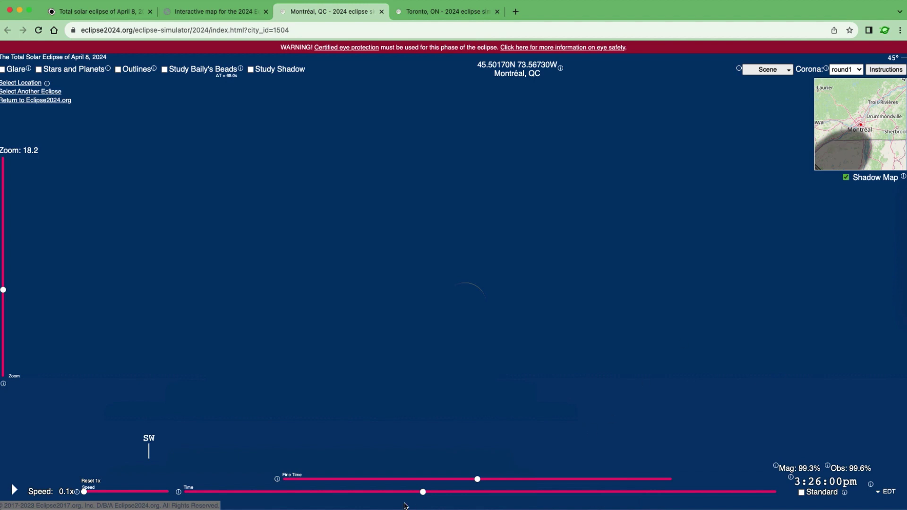
pyautogui.moveTo(423, 492); pyautogui.dragTo(626, 481)
pyautogui.click(480, 479)
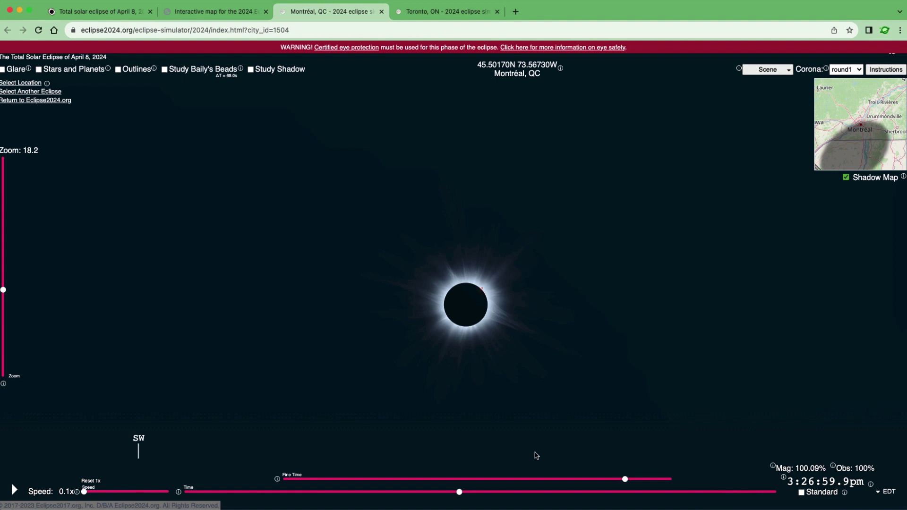
# Step: Zoom the Montréal sky view out to Zoom 1.0, revealing horizon, directions and altitude scale
pyautogui.scroll(-10, 498, 440)
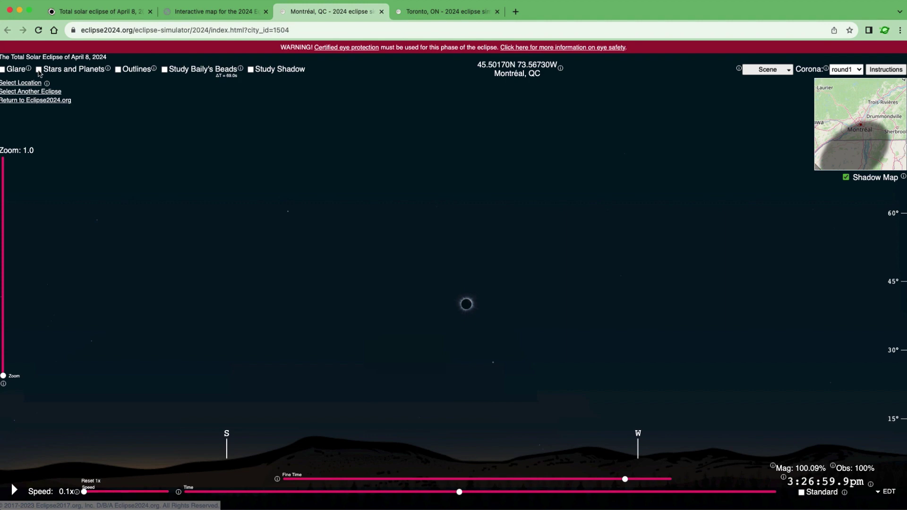
pyautogui.click(39, 71)
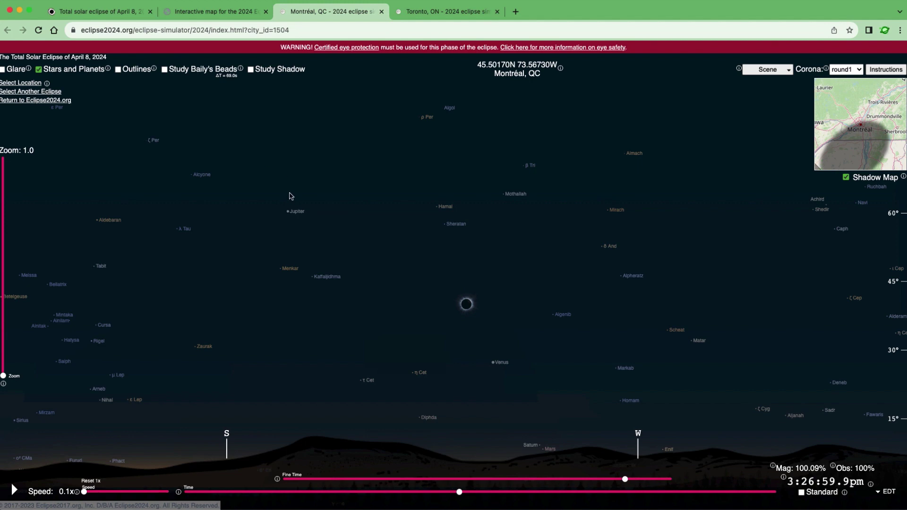
pyautogui.moveTo(298, 218)
pyautogui.moveTo(542, 448)
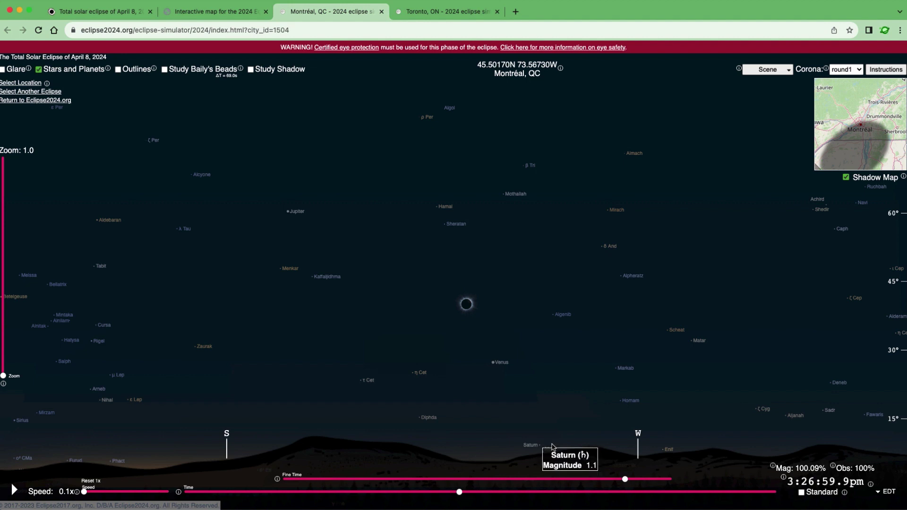
pyautogui.click(39, 70)
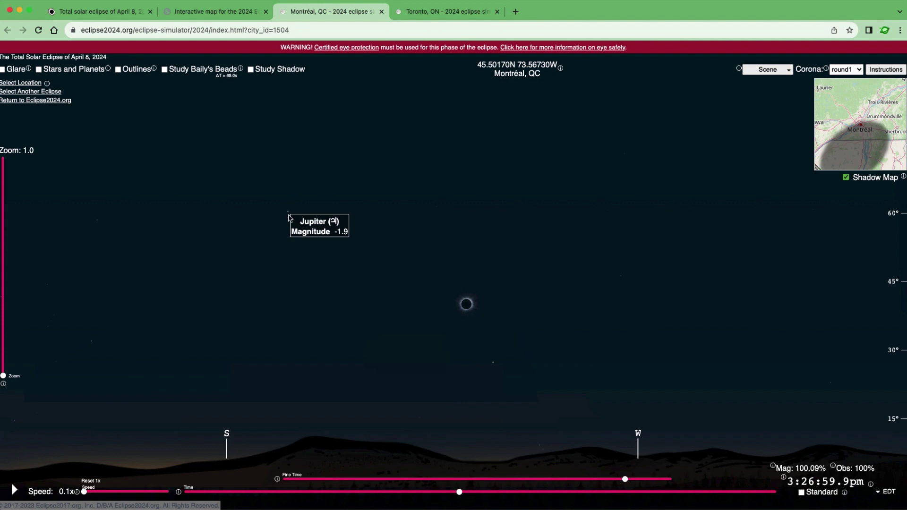
pyautogui.moveTo(491, 364)
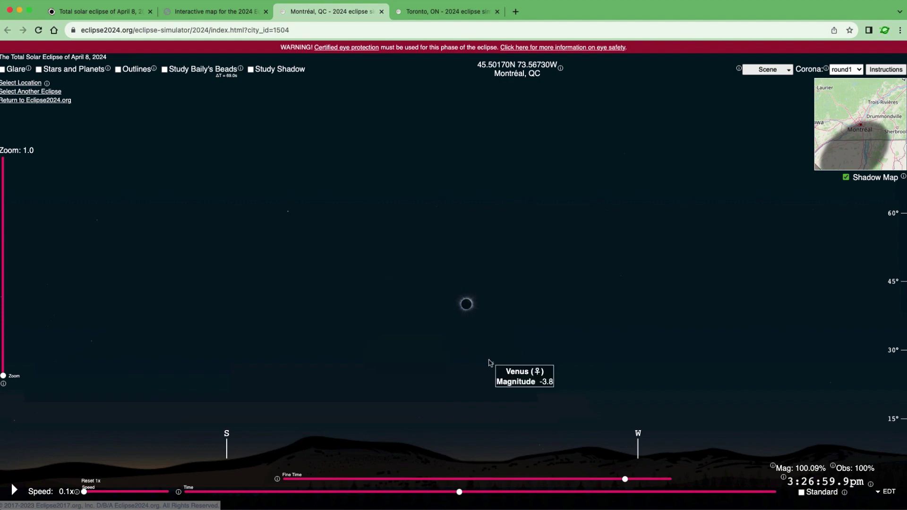
pyautogui.moveTo(545, 455)
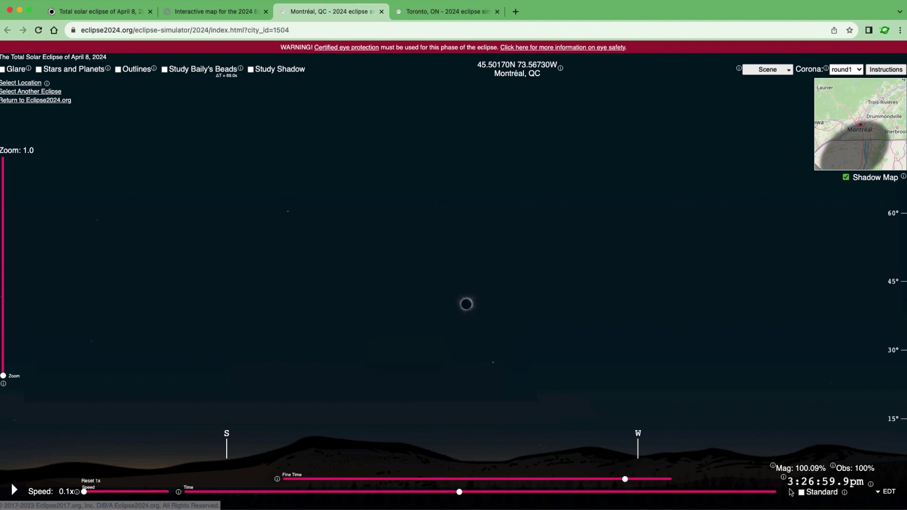
# Step: Select the current time readout, then switch to the Toronto, ON simulator tab
pyautogui.moveTo(788, 484); pyautogui.dragTo(862, 485)
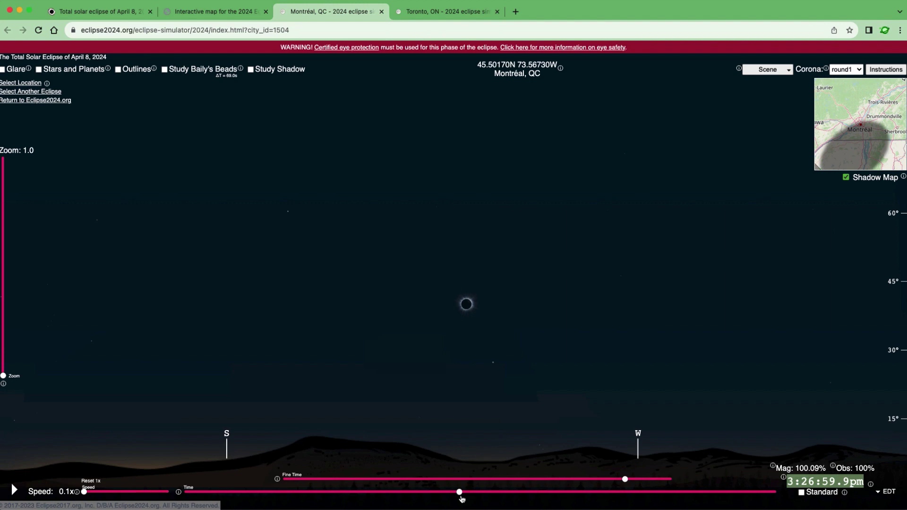
pyautogui.click(423, 10)
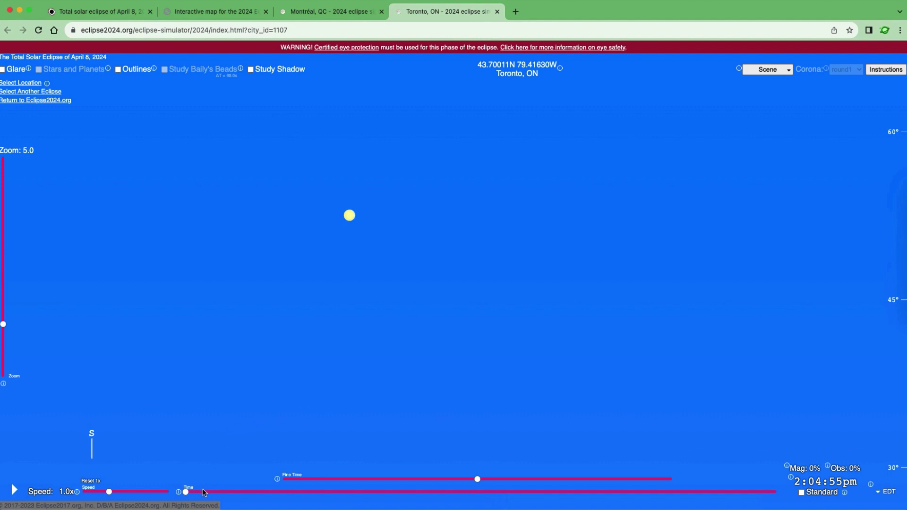
# Step: Advance Toronto's time to 3:20:25pm at 99.4% magnitude and turn on Glare
pyautogui.moveTo(189, 495); pyautogui.dragTo(431, 509)
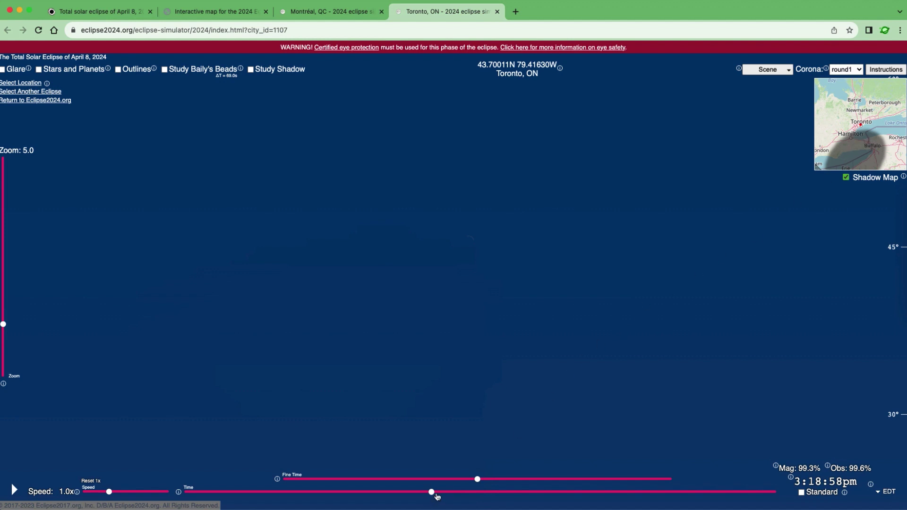
pyautogui.moveTo(433, 491); pyautogui.dragTo(486, 495)
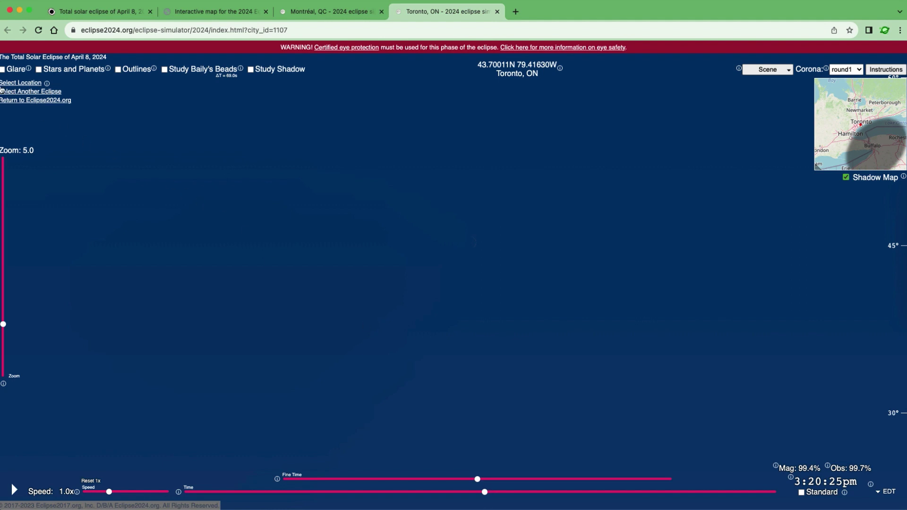
pyautogui.click(3, 70)
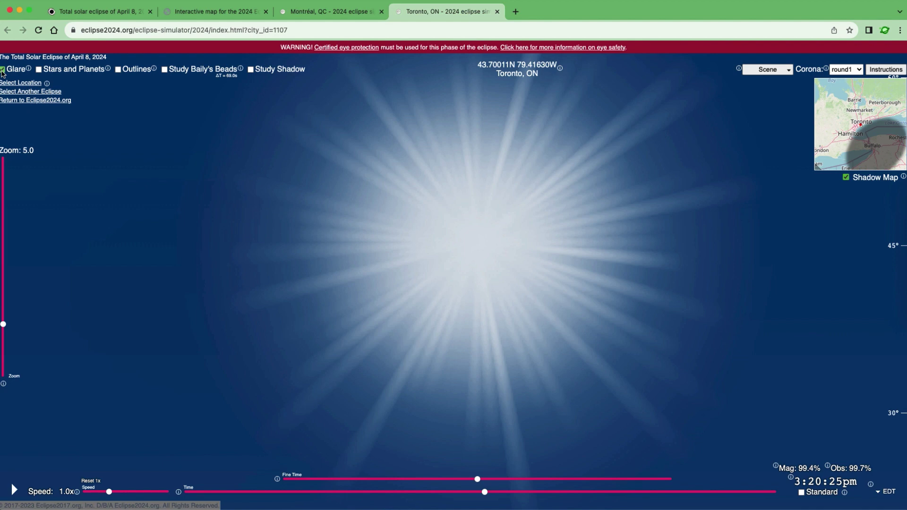
# Step: Turn off Glare and zoom in on Toronto's eclipsed sun
pyautogui.click(2, 69)
pyautogui.scroll(2, 466, 246)
pyautogui.scroll(8, 466, 247)
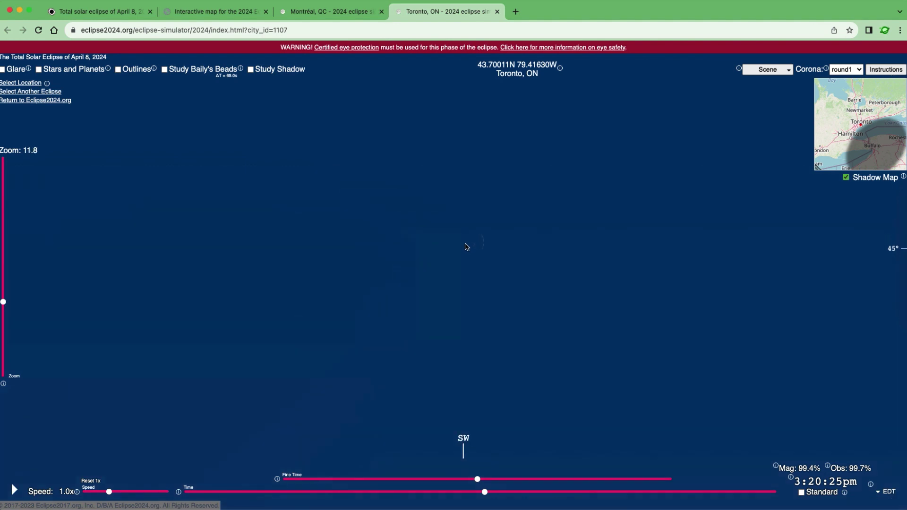
pyautogui.scroll(10, 477, 240)
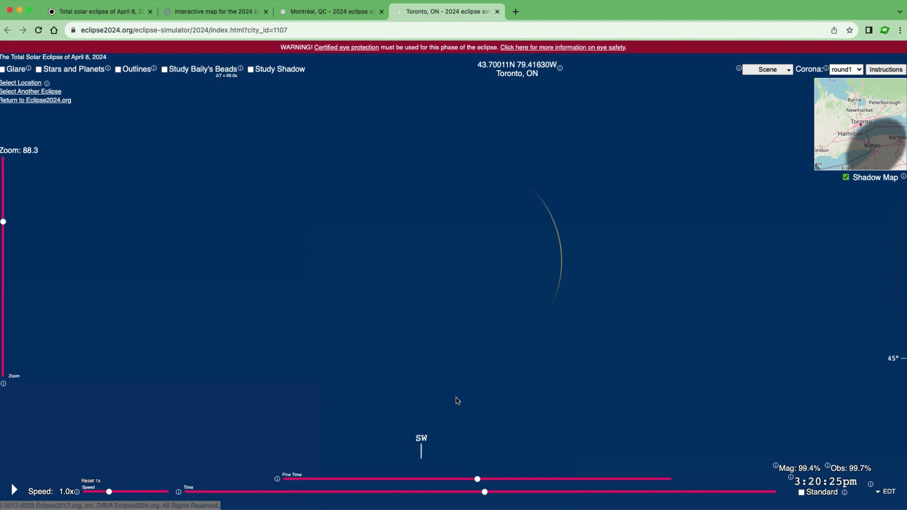
# Step: Toggle the sun and moon Outlines on and off, then zoom back out to 1.0
pyautogui.click(118, 70)
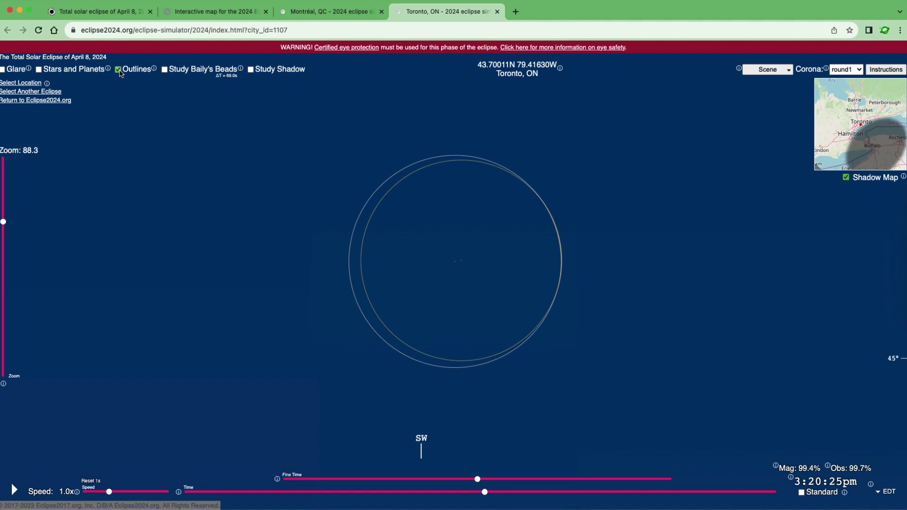
pyautogui.click(119, 70)
pyautogui.scroll(-5, 282, 235)
pyautogui.scroll(-10, 282, 235)
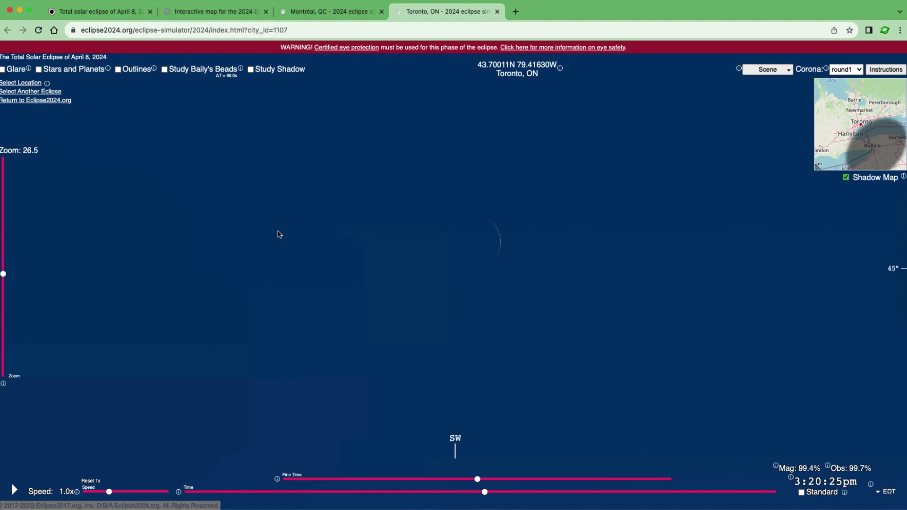
pyautogui.scroll(-3, 277, 234)
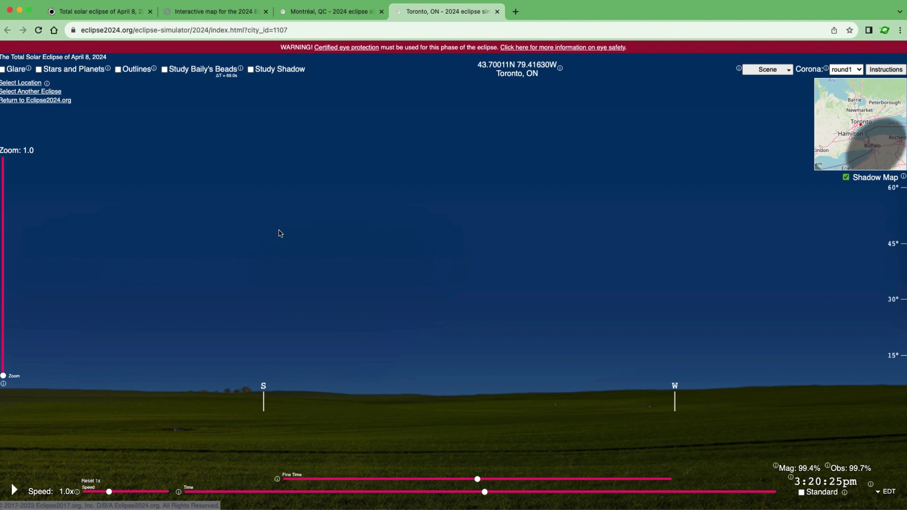
# Step: Scrub Toronto's time from maximum eclipse to 4:32:55pm, when the eclipse has ended
pyautogui.moveTo(484, 493); pyautogui.dragTo(440, 495)
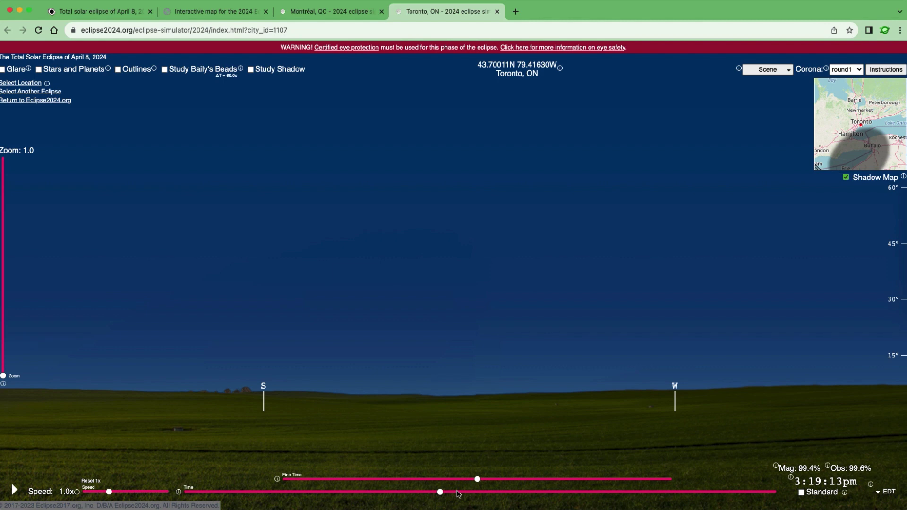
pyautogui.moveTo(441, 494); pyautogui.dragTo(776, 499)
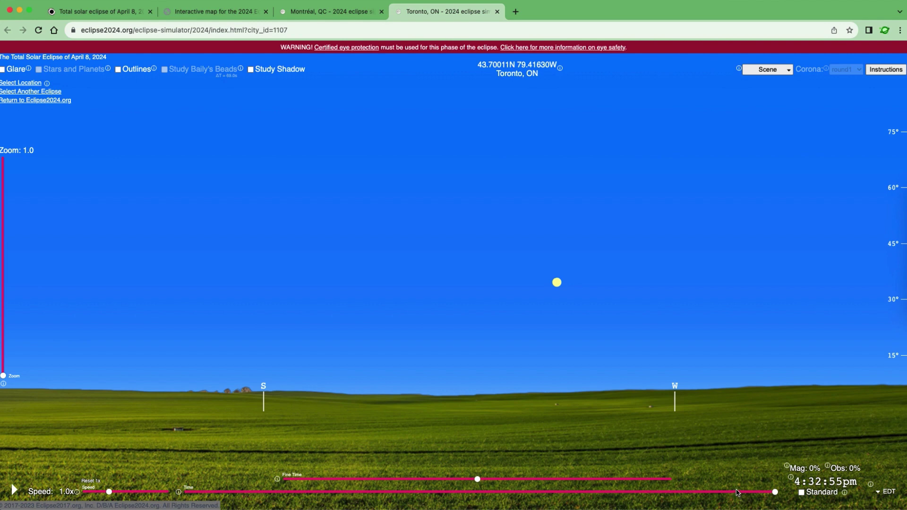
# Step: Open the 2024 Total eclipse path map from the Eclipse Simulator menu and select City Search
pyautogui.click(77, 17)
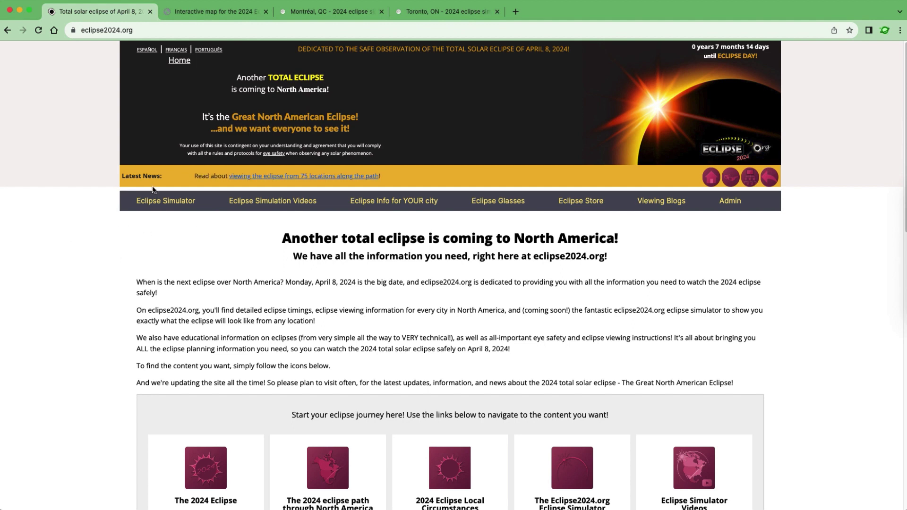
pyautogui.moveTo(149, 202)
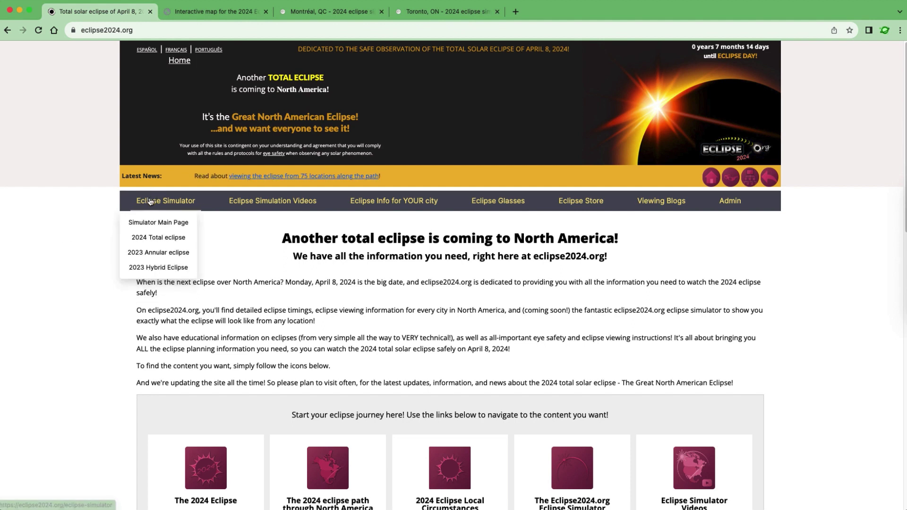
pyautogui.click(147, 237)
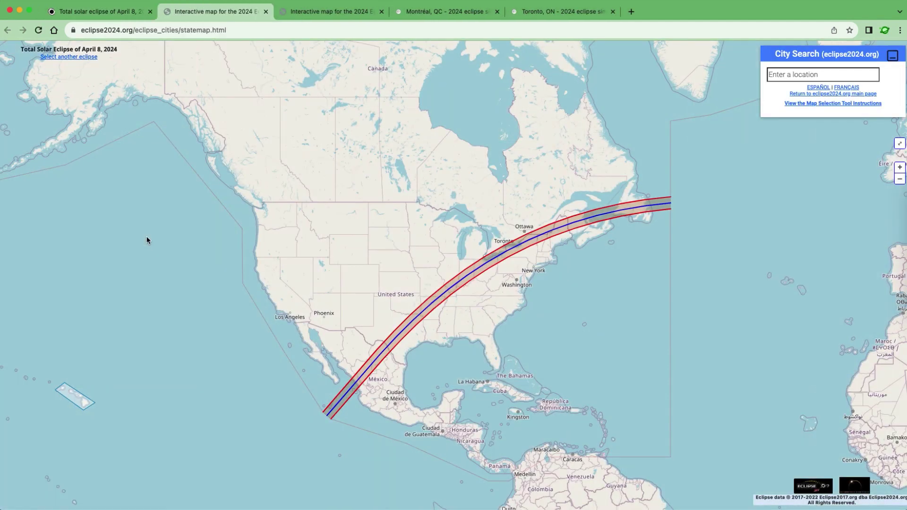
pyautogui.click(785, 75)
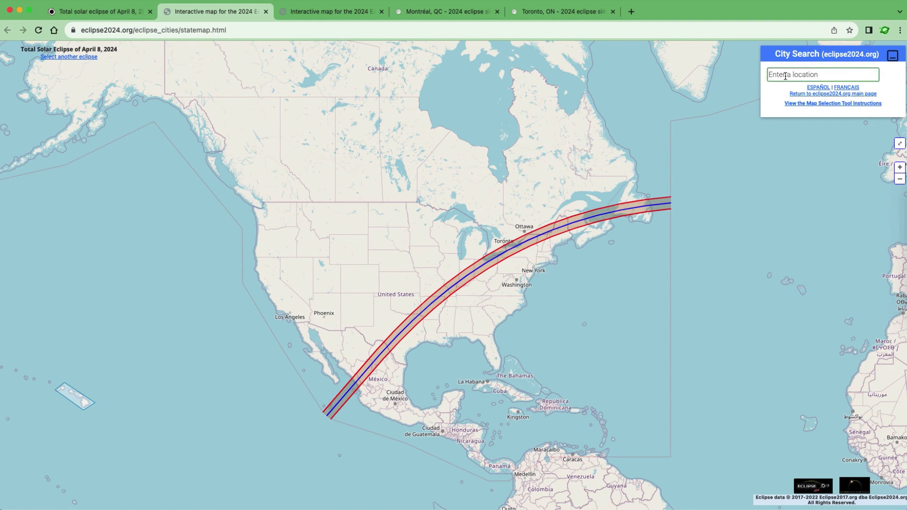